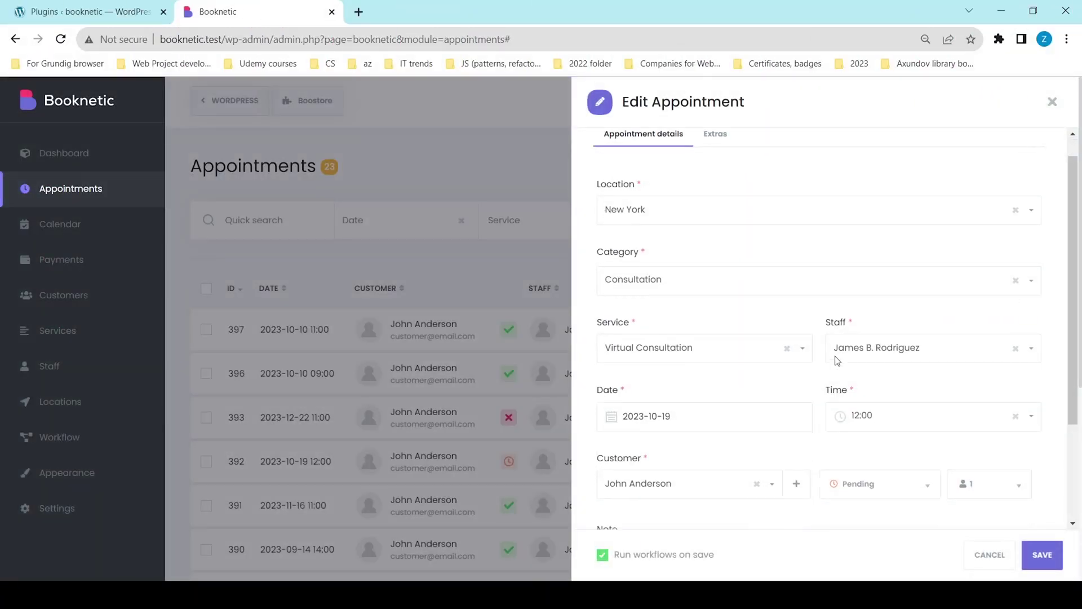
scroll(836, 361, "down", 2)
- Mark appointment 392 Approved and move it to October 20 at 11:00
left_click(865, 370)
left_click(865, 415)
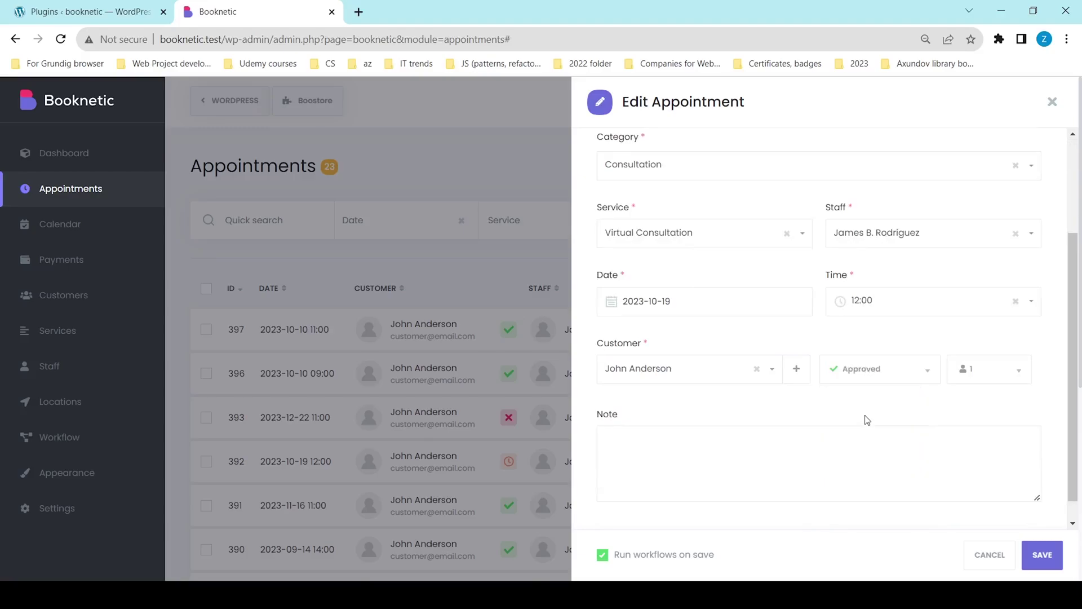
left_click(741, 301)
left_click(717, 463)
left_click(896, 305)
left_click(860, 386)
- Review the customer and service lists without changes, then save the appointment
left_click(701, 372)
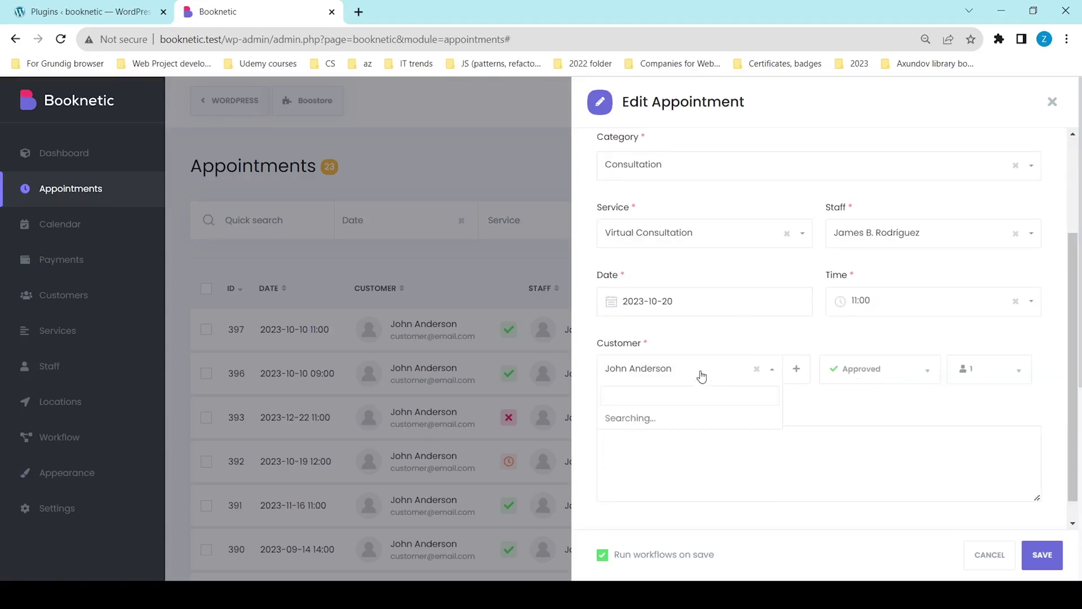
left_click(696, 375)
left_click(685, 236)
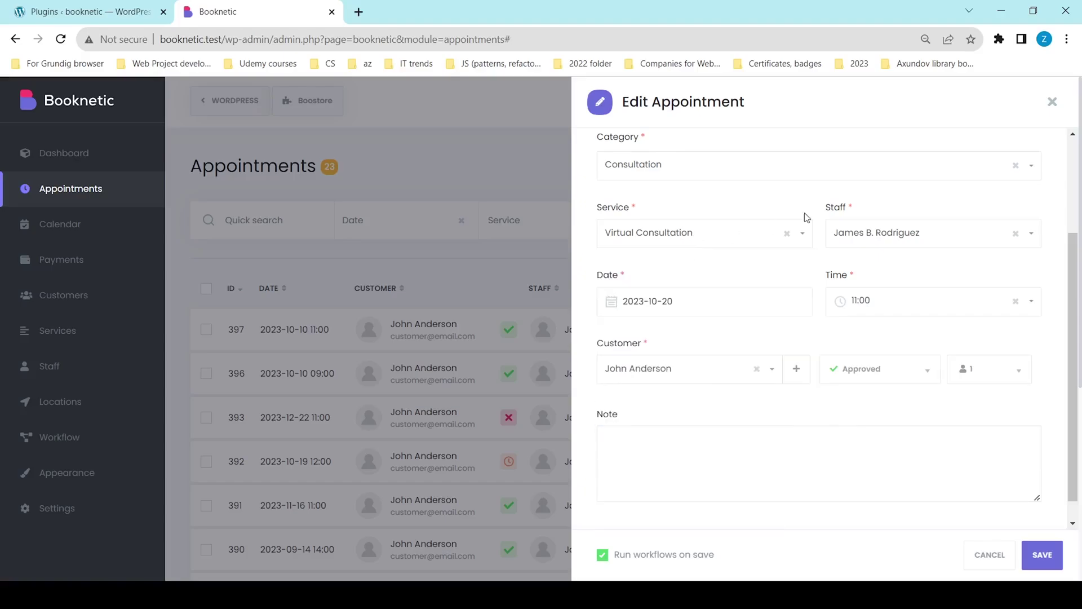
left_click(893, 240)
scroll(917, 358, "up", 1)
scroll(930, 389, "up", 2)
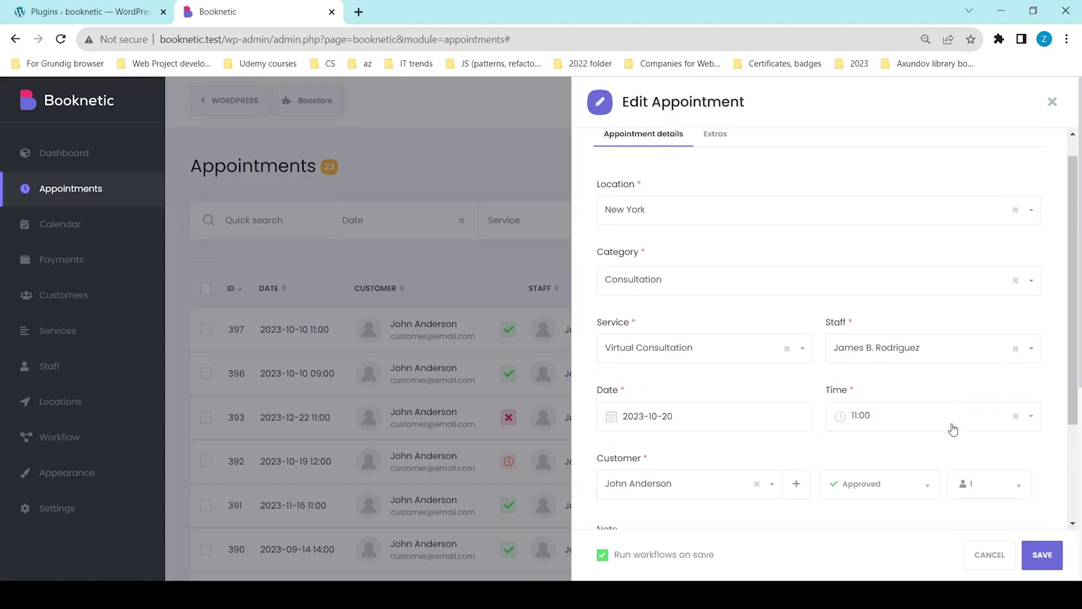
scroll(953, 428, "down", 3)
left_click(1042, 554)
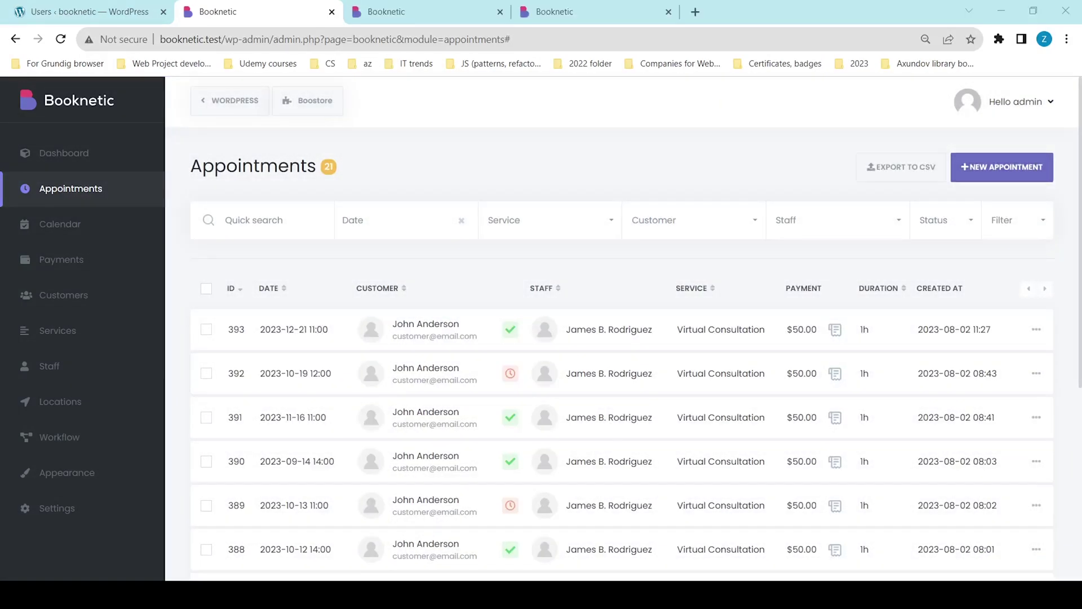
- Create a New York Virtual Consultation appointment with a staff member at 09:00
left_click(990, 169)
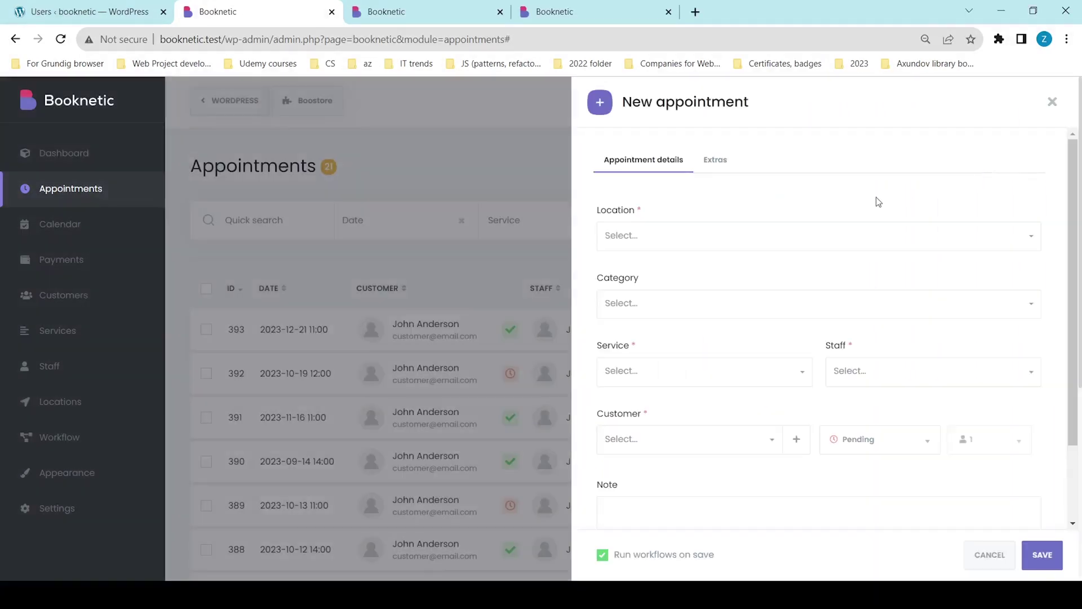
left_click(715, 237)
left_click(624, 288)
left_click(634, 372)
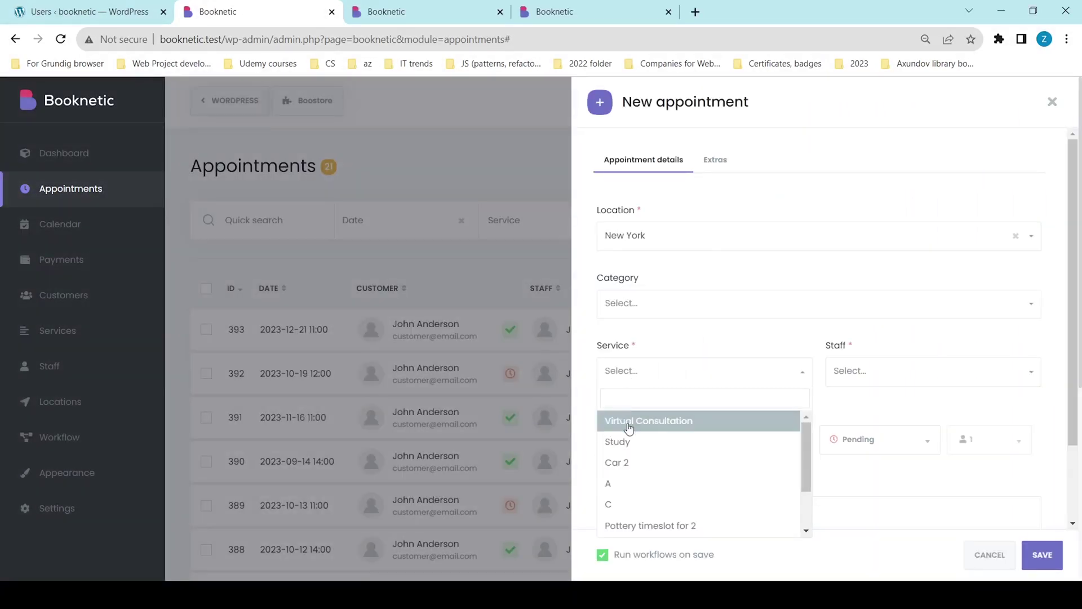
left_click(628, 423)
left_click(875, 376)
left_click(858, 421)
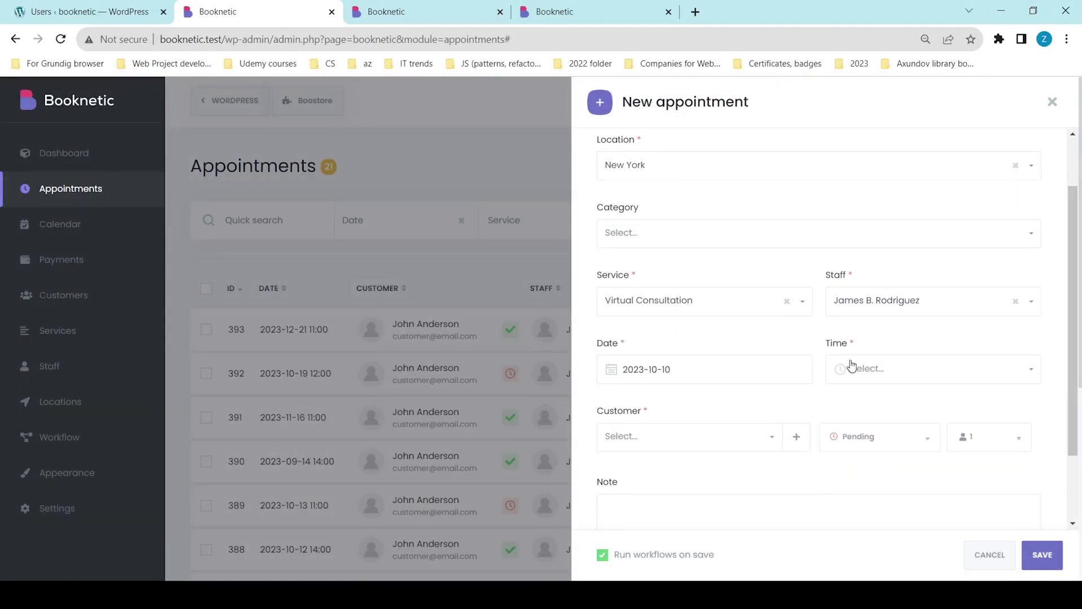
left_click(854, 371)
left_click(858, 417)
scroll(863, 416, "down", 1)
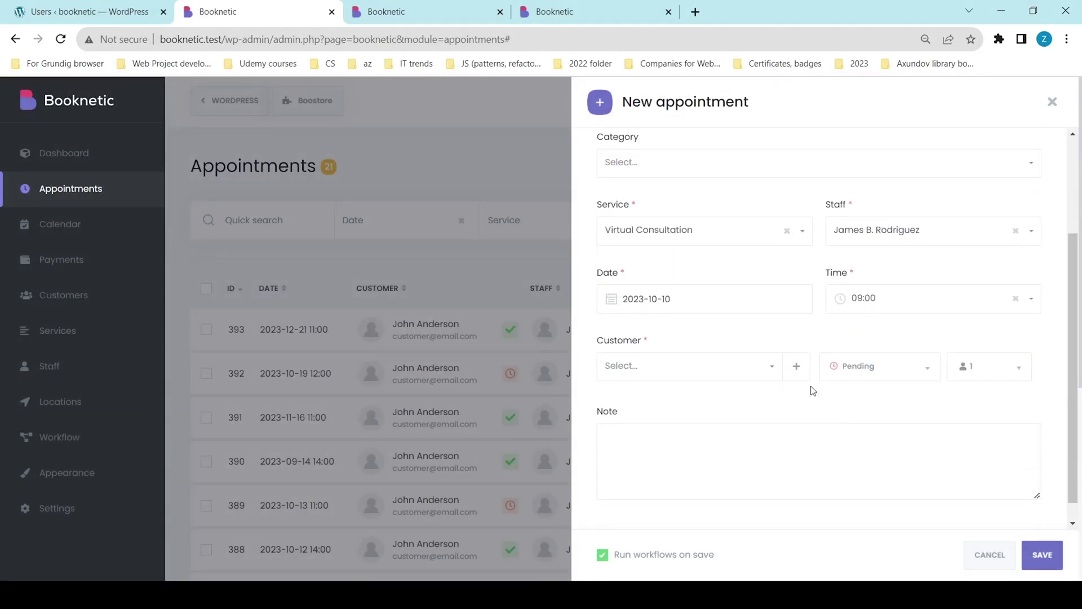
- Add the customer, Approved status and one additional consultation extra, then save
left_click(659, 368)
left_click(640, 416)
left_click(879, 368)
left_click(867, 416)
scroll(841, 418, "down", 1)
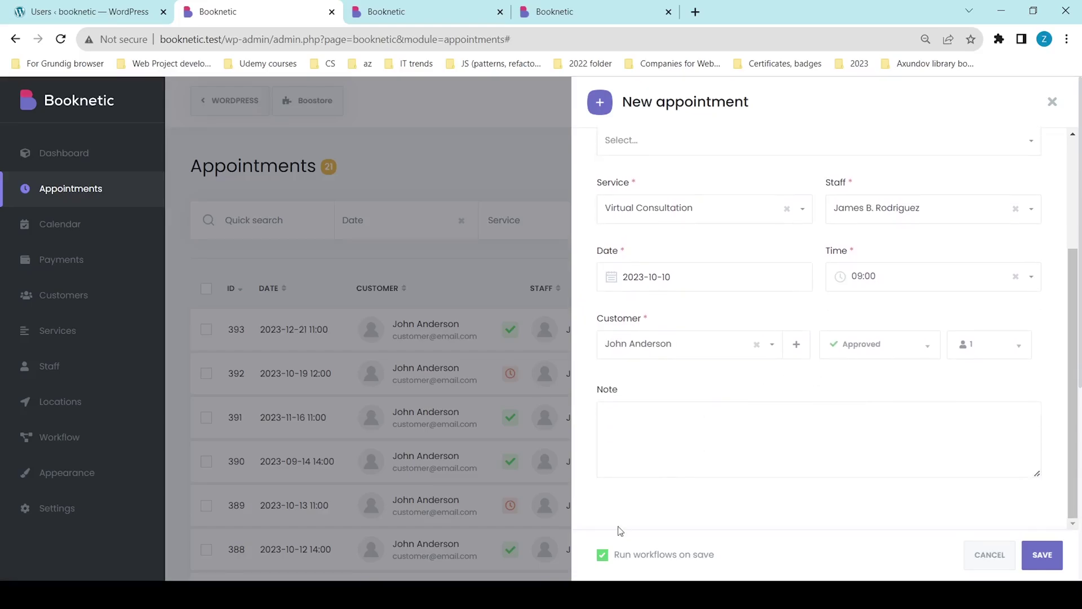
scroll(718, 135, "up", 4)
left_click(715, 161)
mouse_move(804, 230)
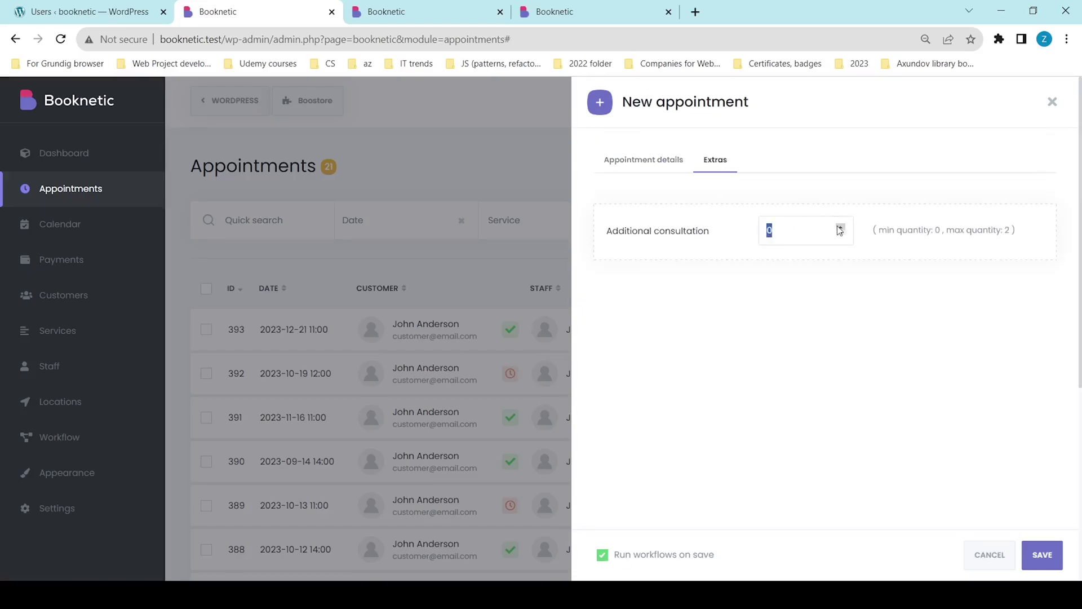
left_click(840, 227)
left_click(643, 159)
scroll(722, 406, "down", 2)
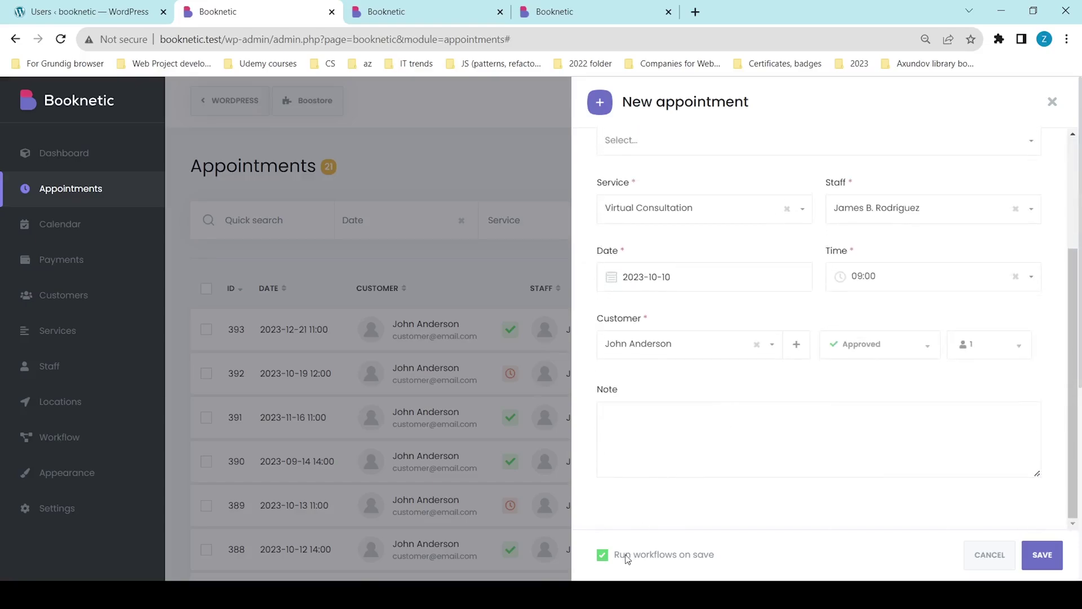
left_click(1041, 554)
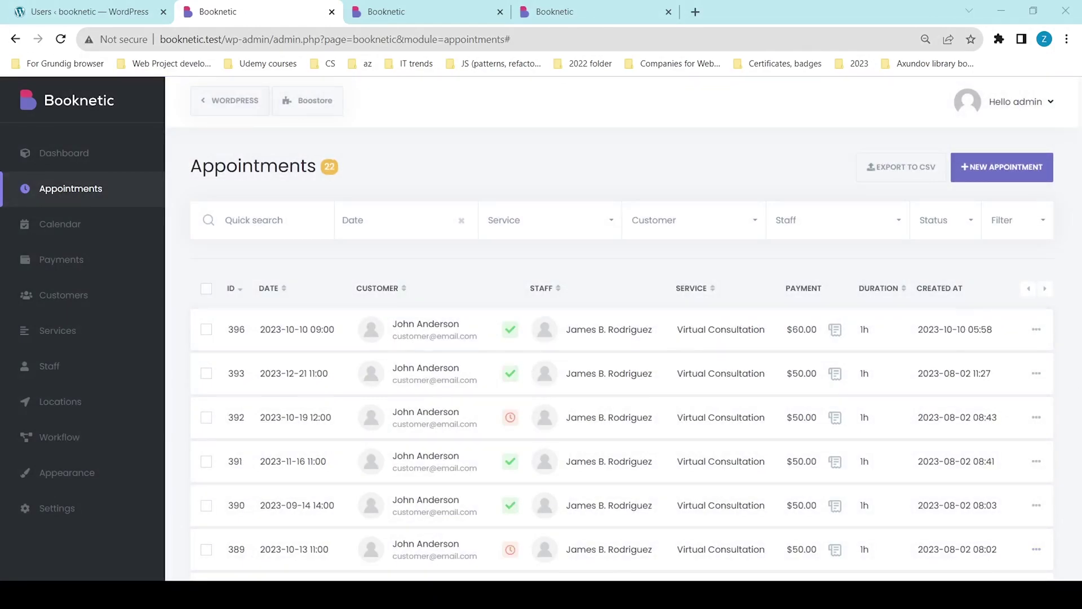
scroll(874, 429, "down", 2)
scroll(753, 386, "up", 2)
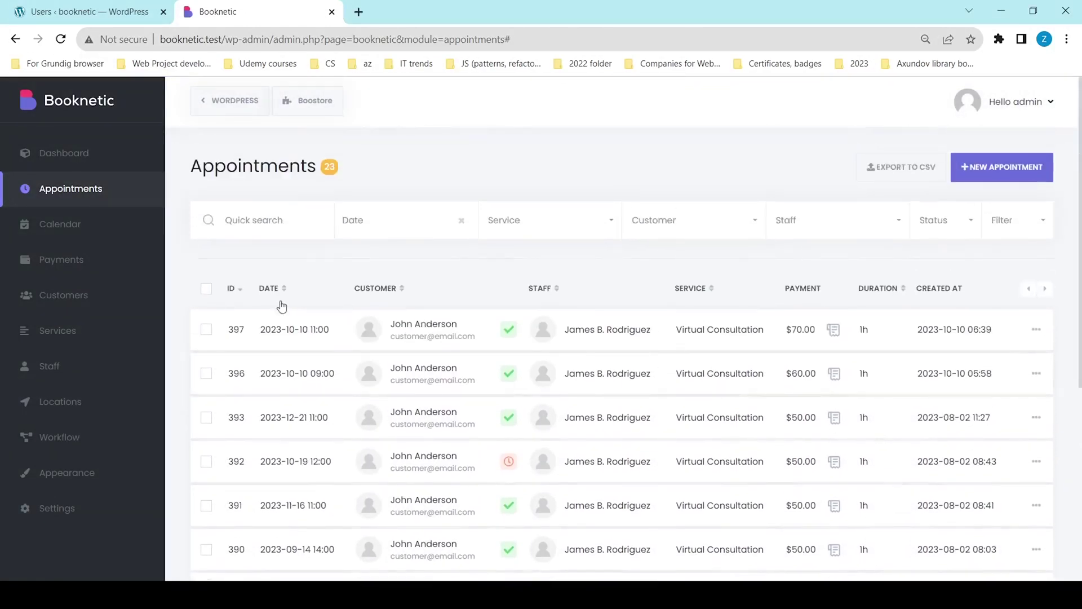
- Browse the date, service, staff, customer and status filters without choosing anything
left_click(396, 216)
left_click(534, 221)
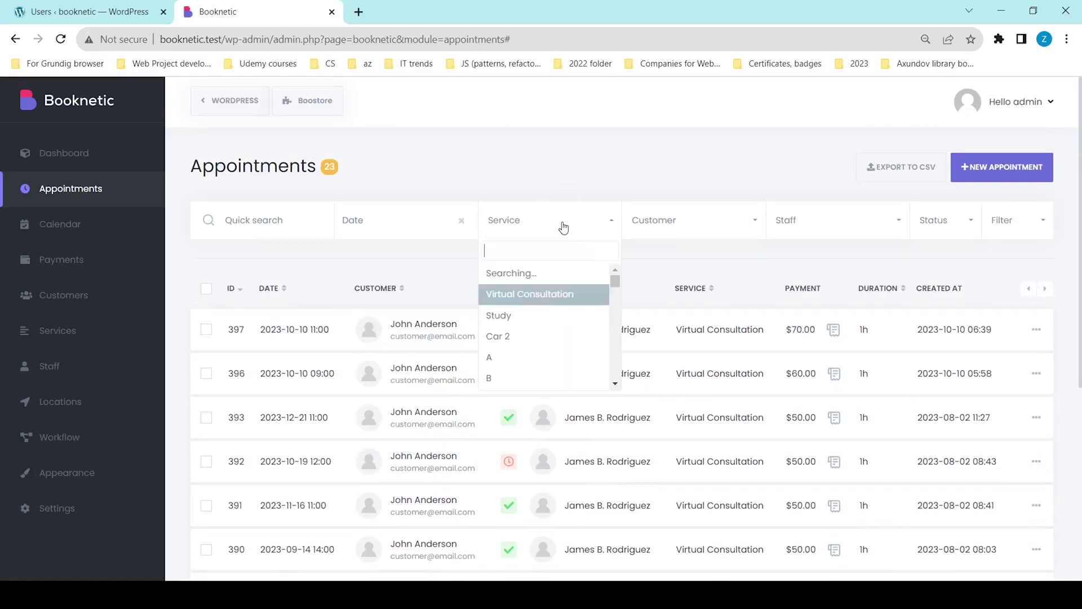
left_click(614, 183)
left_click(845, 223)
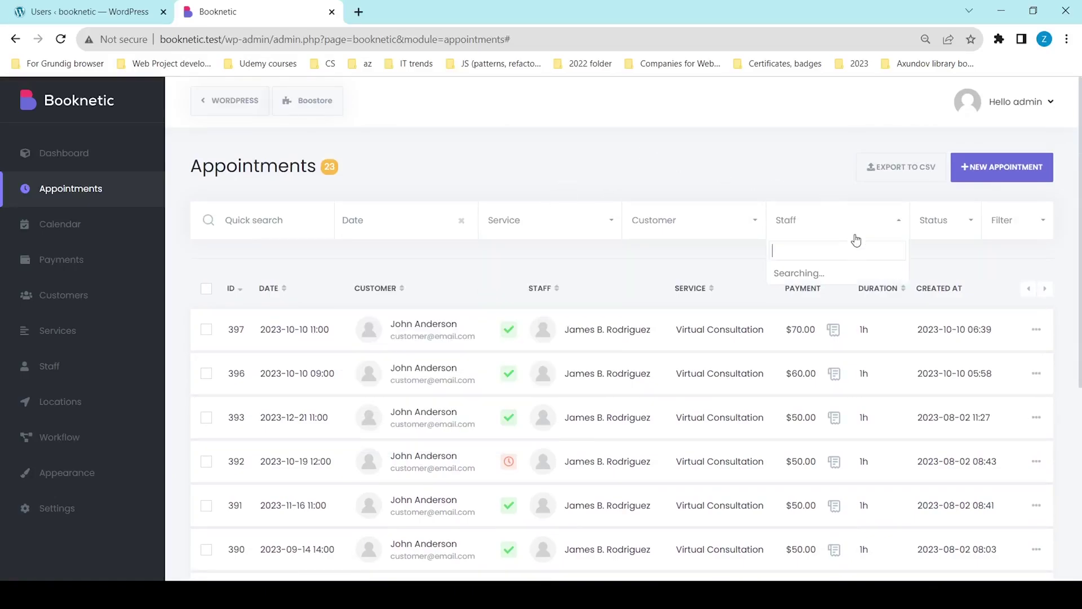
left_click(706, 222)
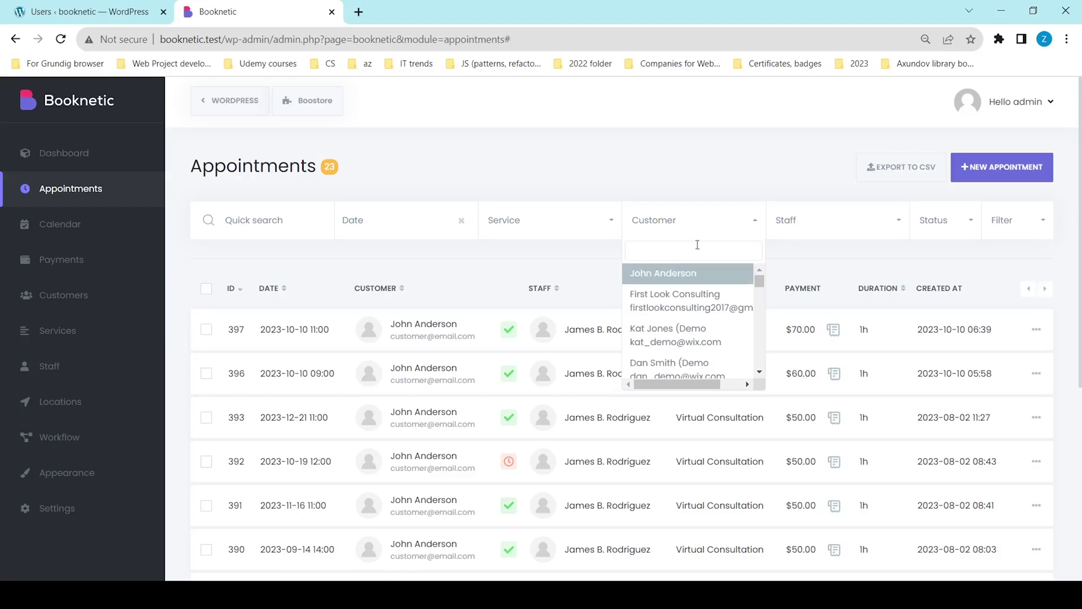
left_click(816, 262)
left_click(973, 226)
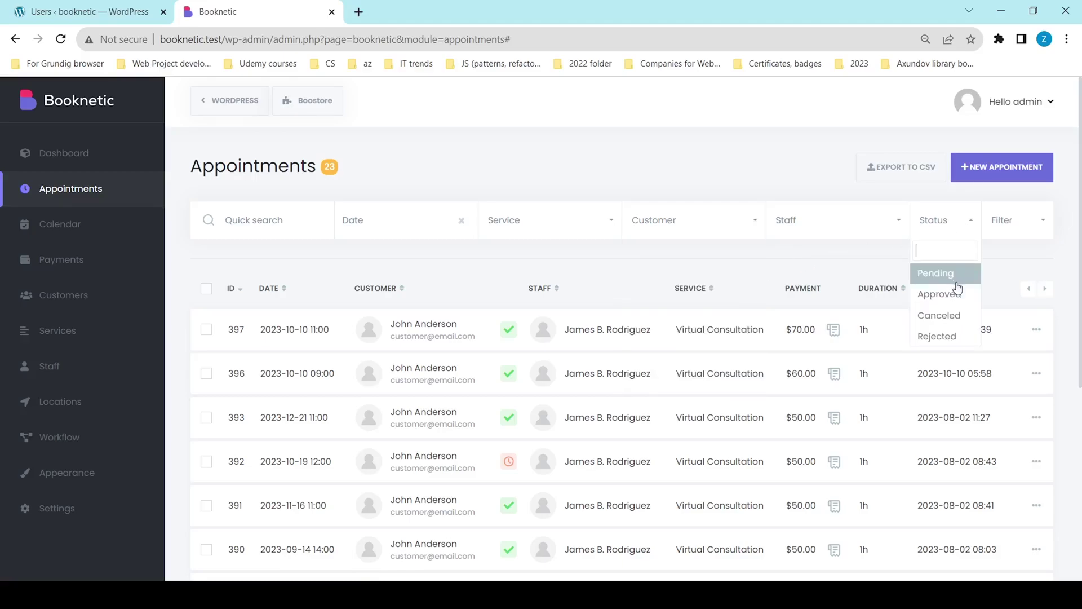
left_click(1014, 253)
left_click(1006, 222)
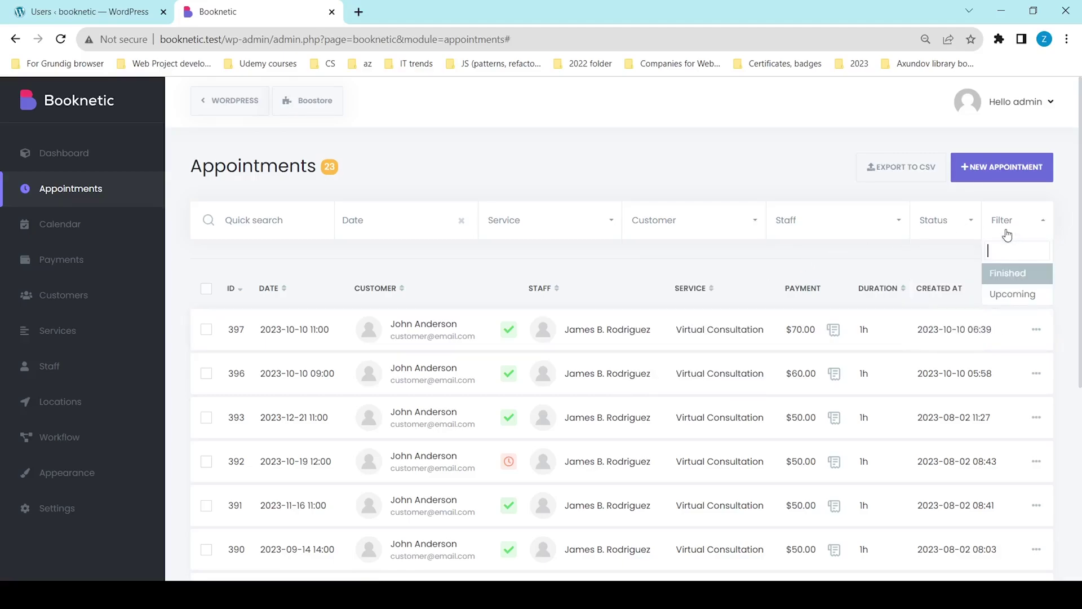
left_click(900, 267)
left_click(813, 223)
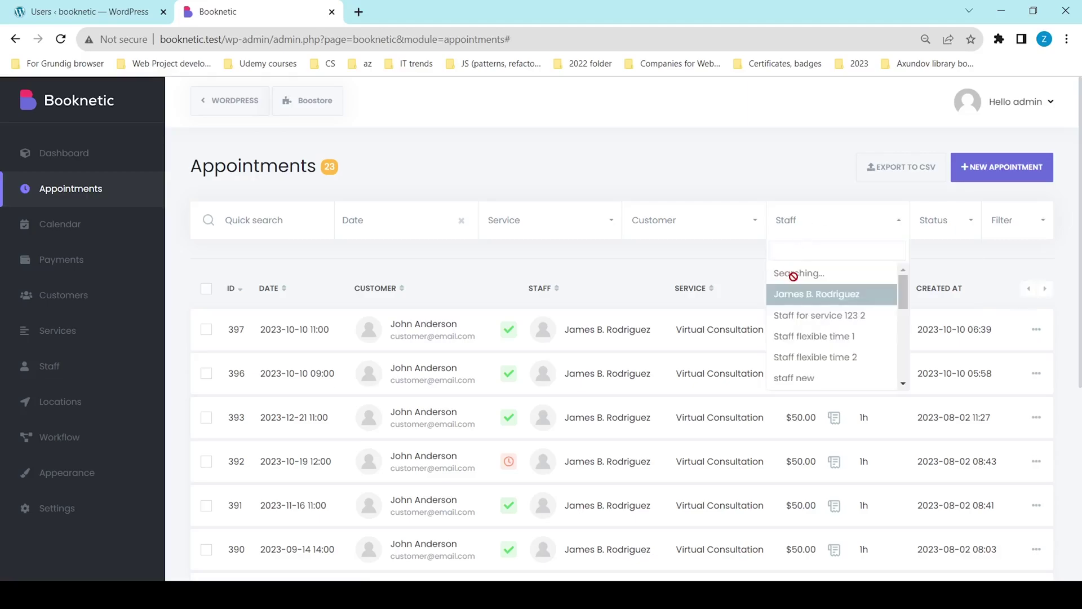
left_click(800, 281)
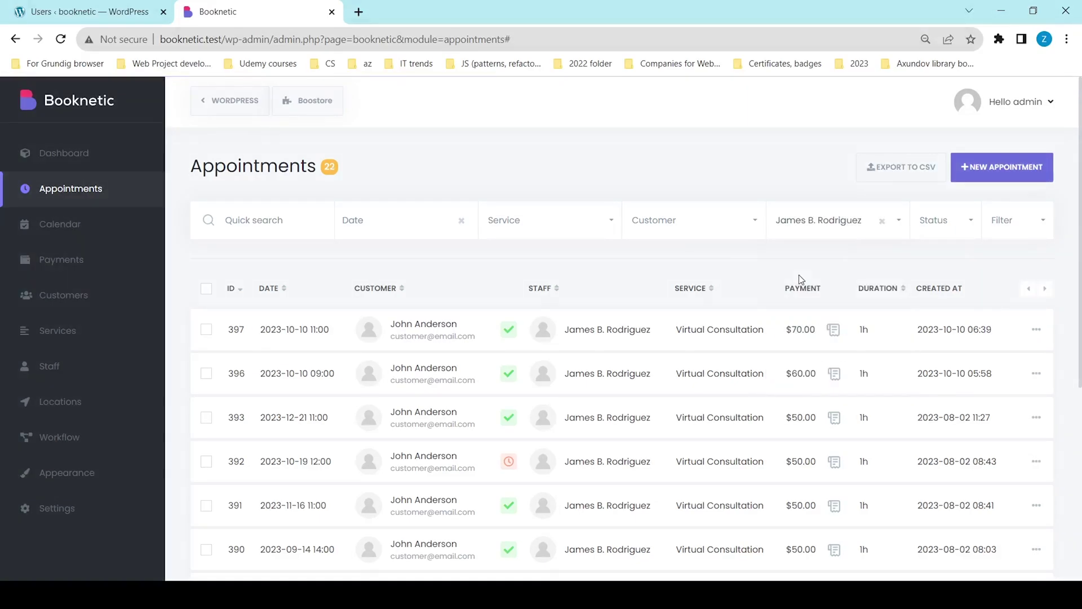
left_click(1012, 226)
left_click(1012, 273)
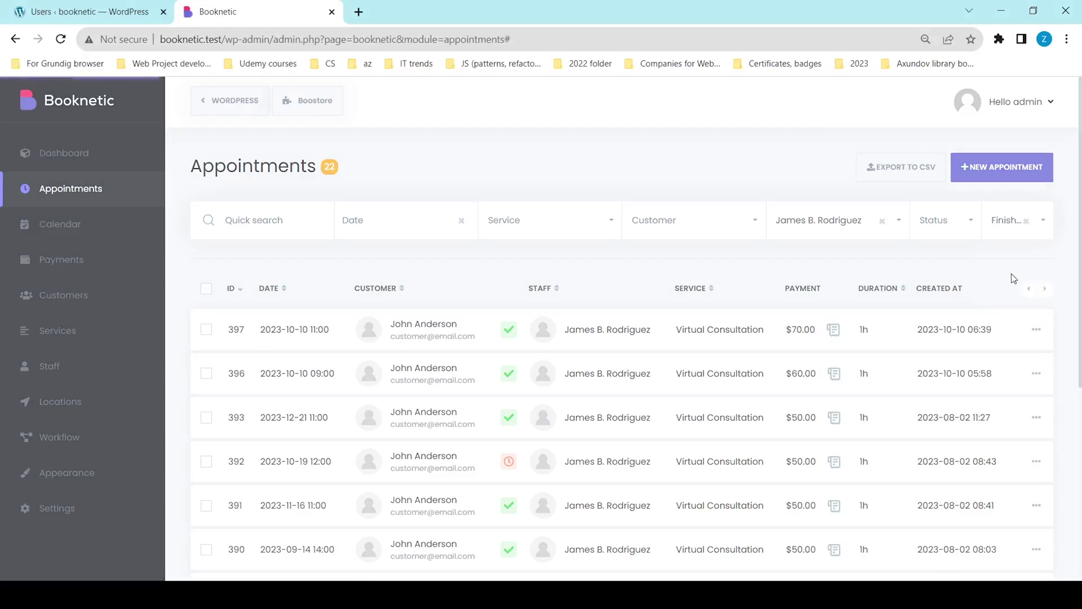
scroll(1000, 272, "down", 5)
scroll(1002, 273, "up", 5)
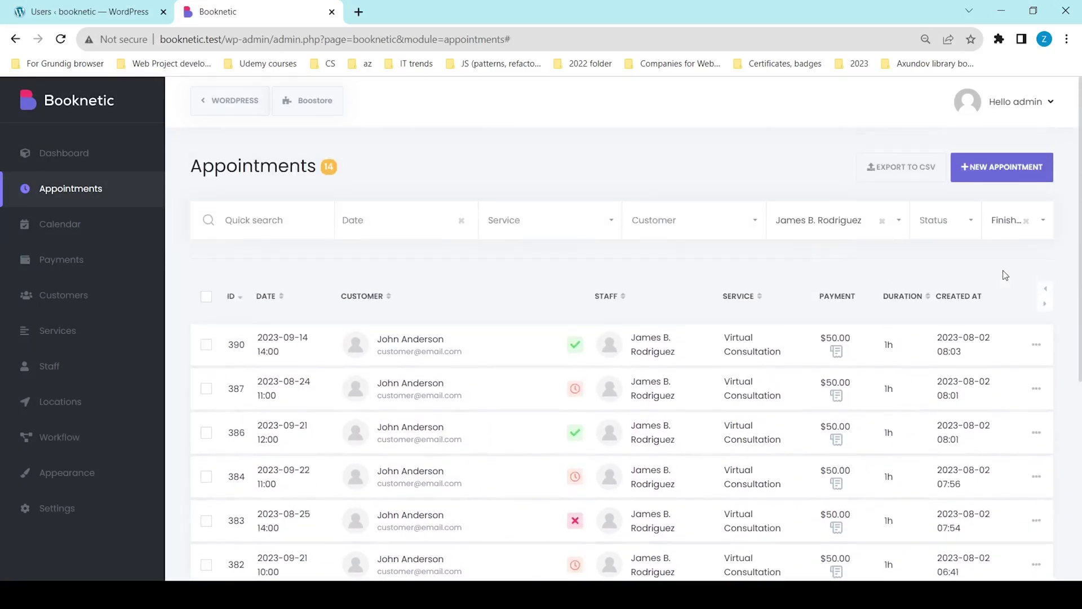